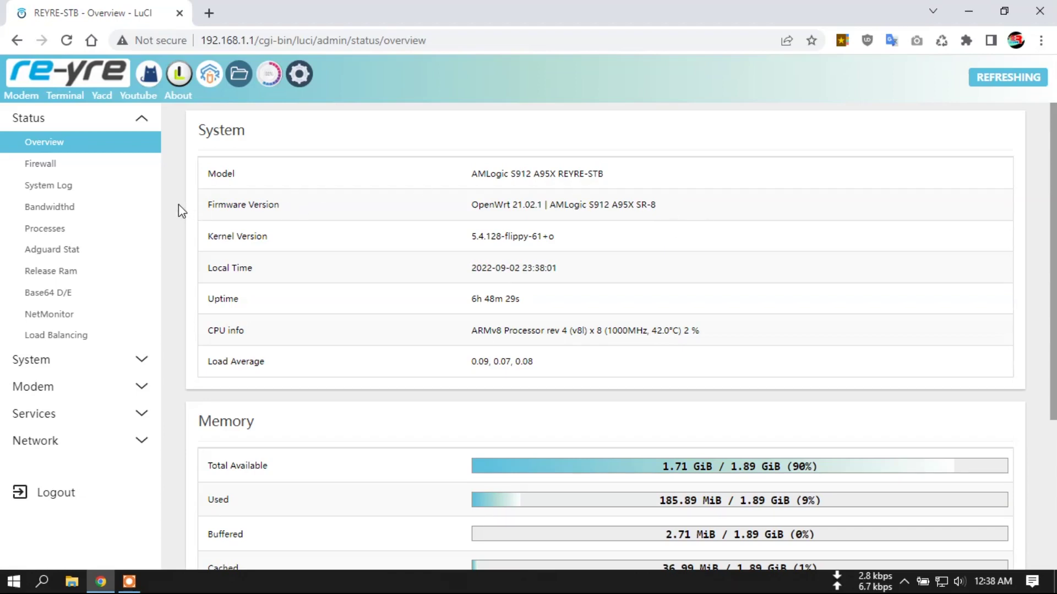
Step: Examine the daily Bandwidthd traffic graphs for host 192.168.1.100 and return to the status overview
left_click(55, 209)
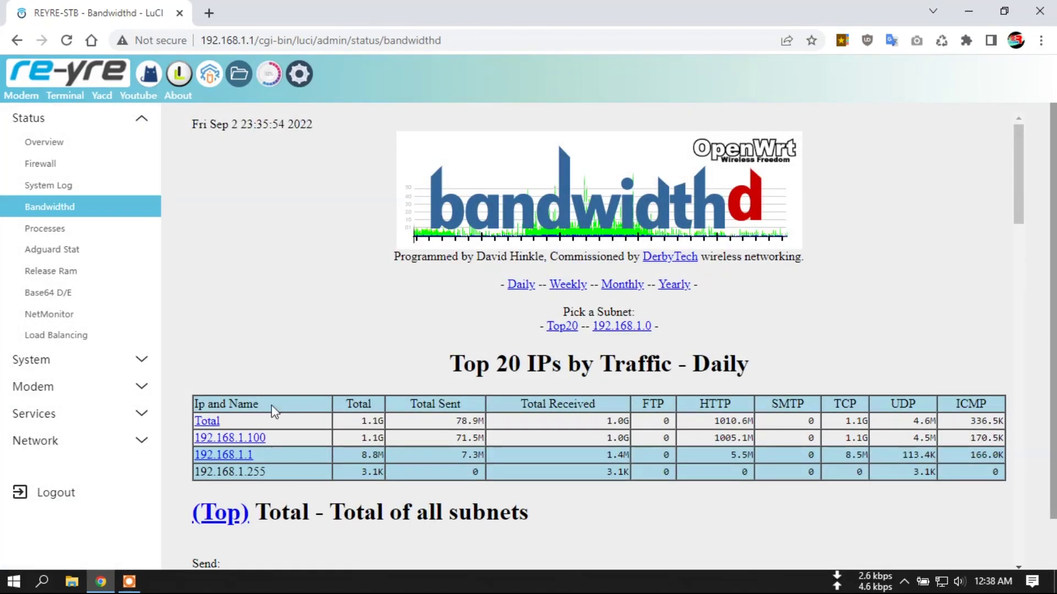
left_click(239, 439)
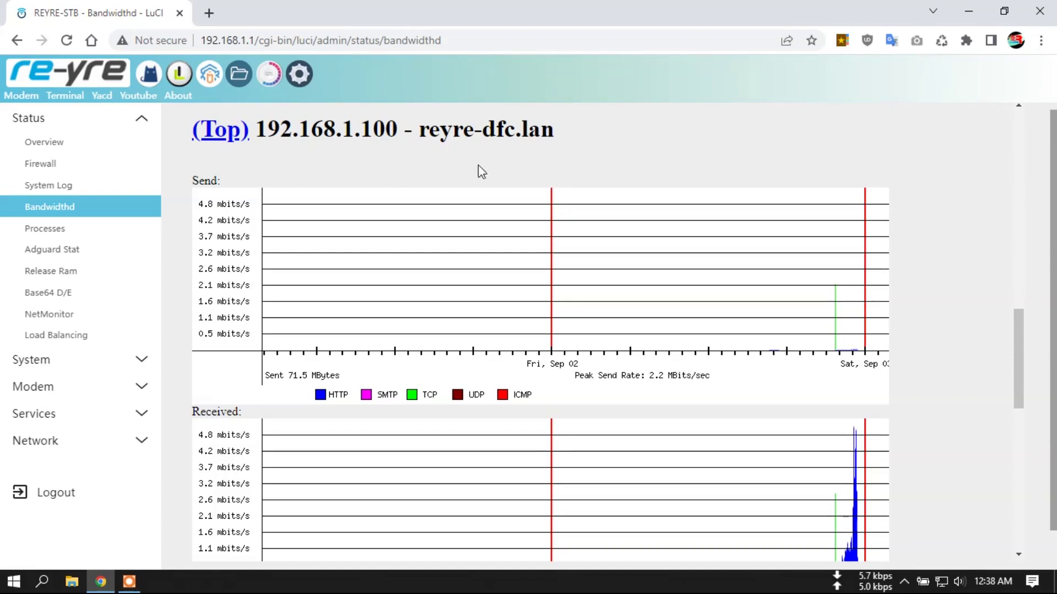
left_click(44, 142)
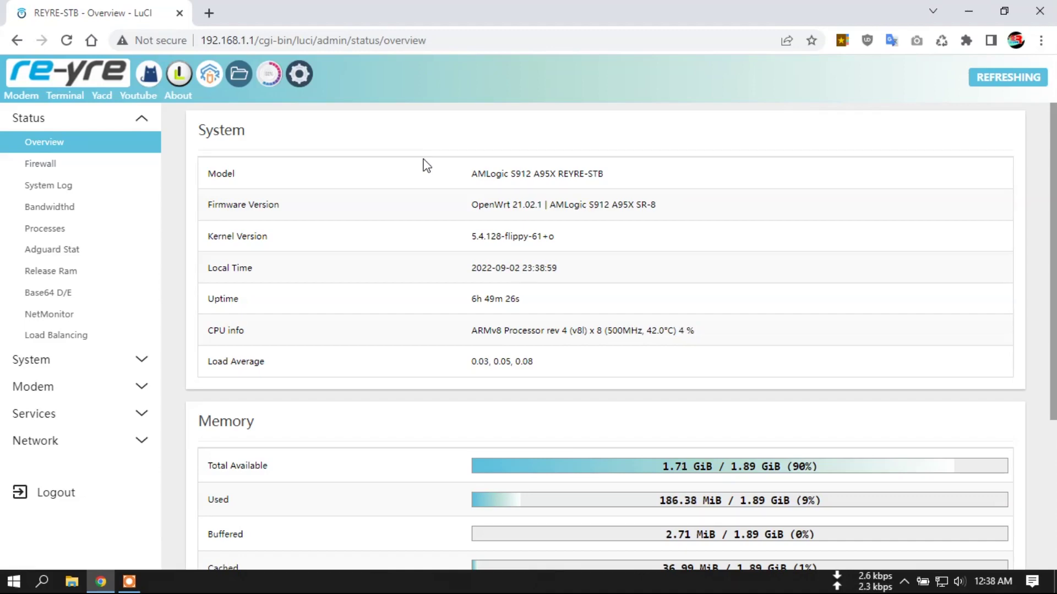
Step: Bring up the router's network interfaces list and go to the MuLimiter service page
left_click(299, 75)
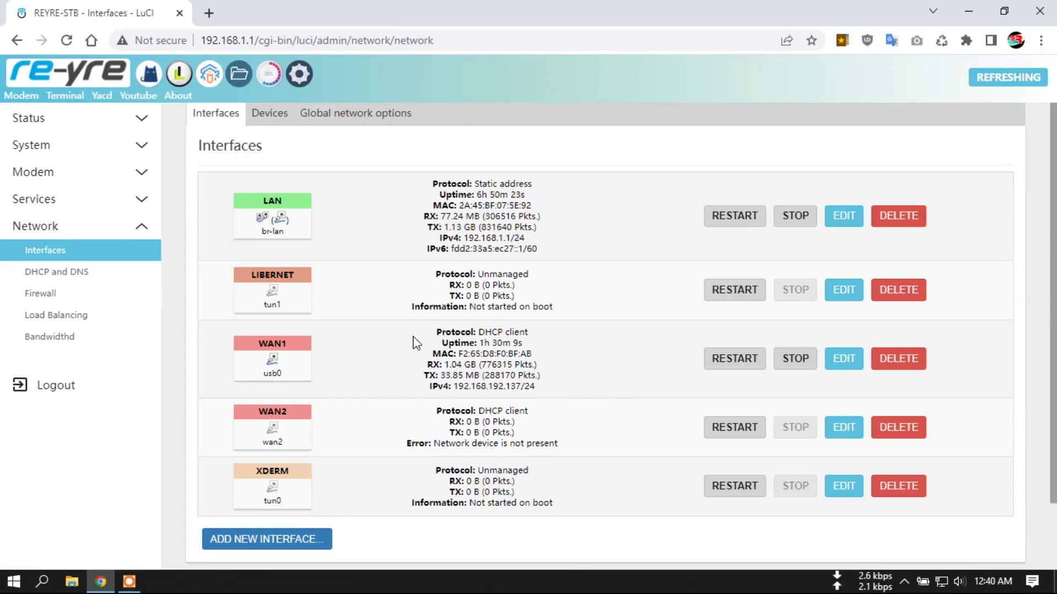
left_click(83, 153)
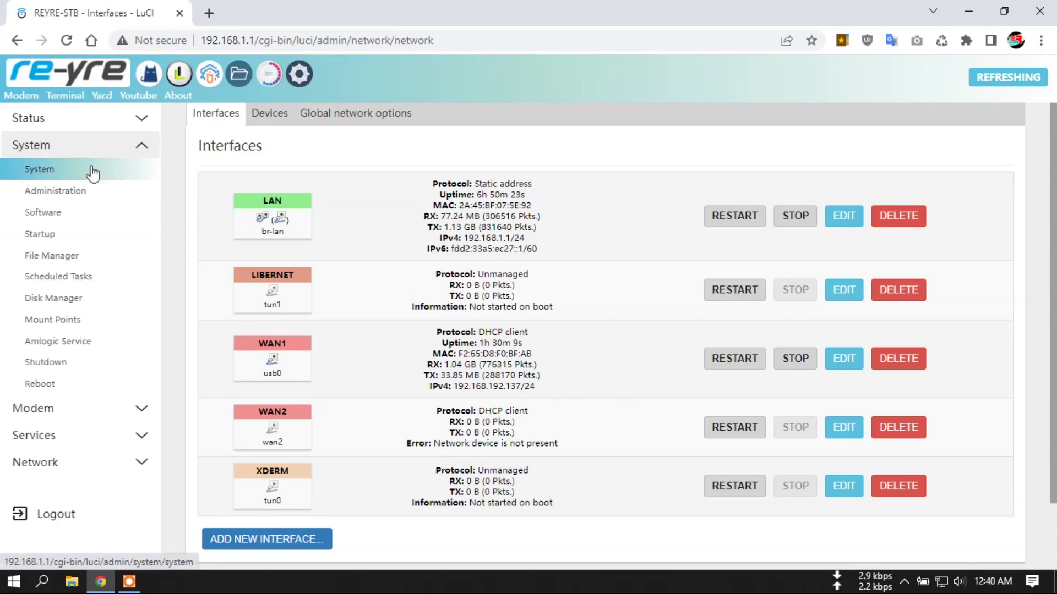
left_click(116, 432)
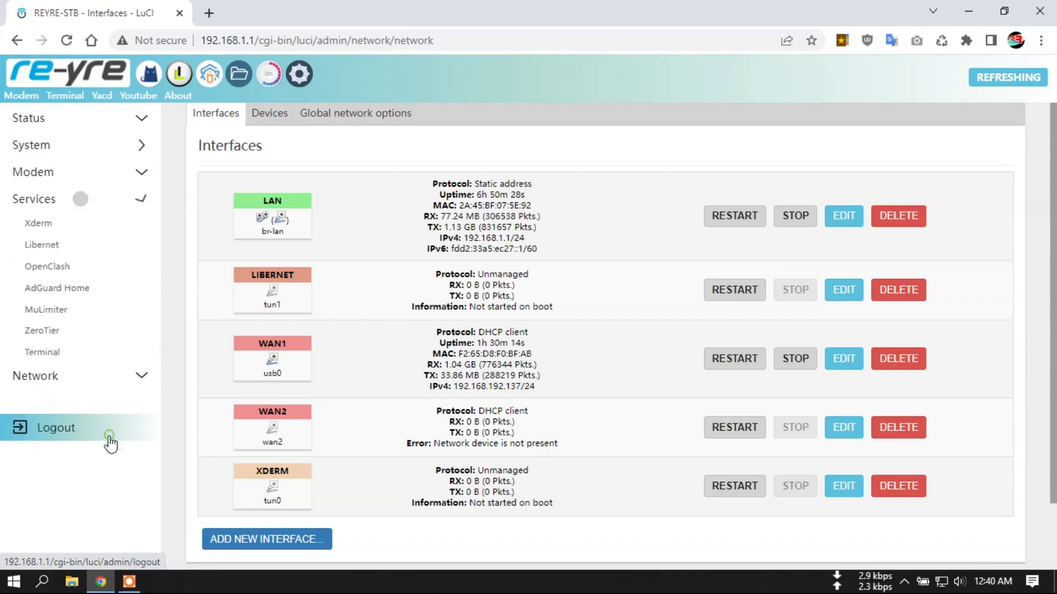
left_click(59, 313)
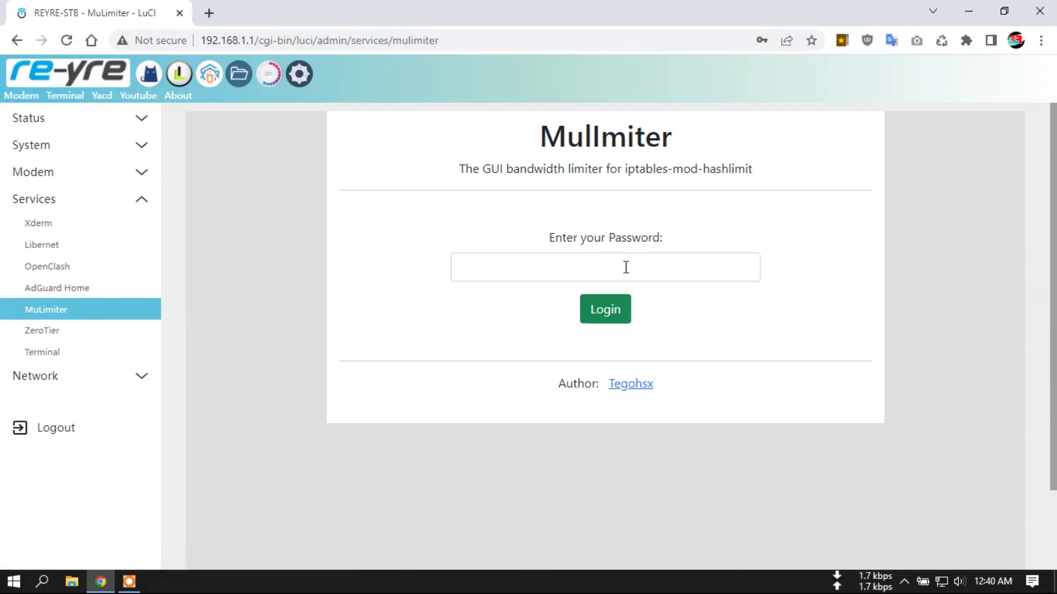
Step: Log in to MuLimiter with the saved password and bring its bandwidth rule form into view
left_click(625, 267)
left_click(619, 306)
left_click(609, 312)
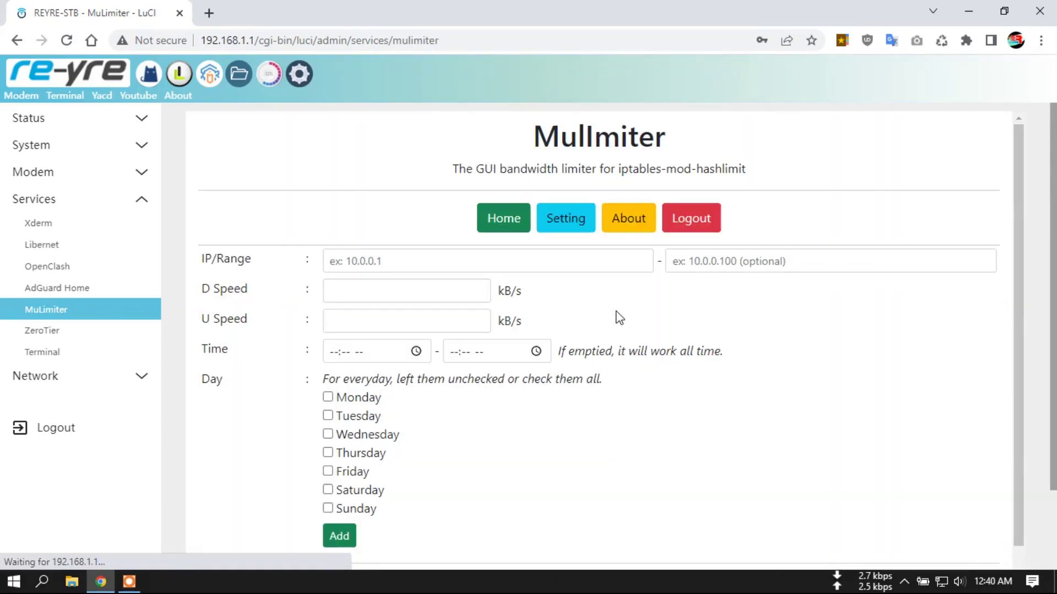
scroll(655, 402, "down", 1)
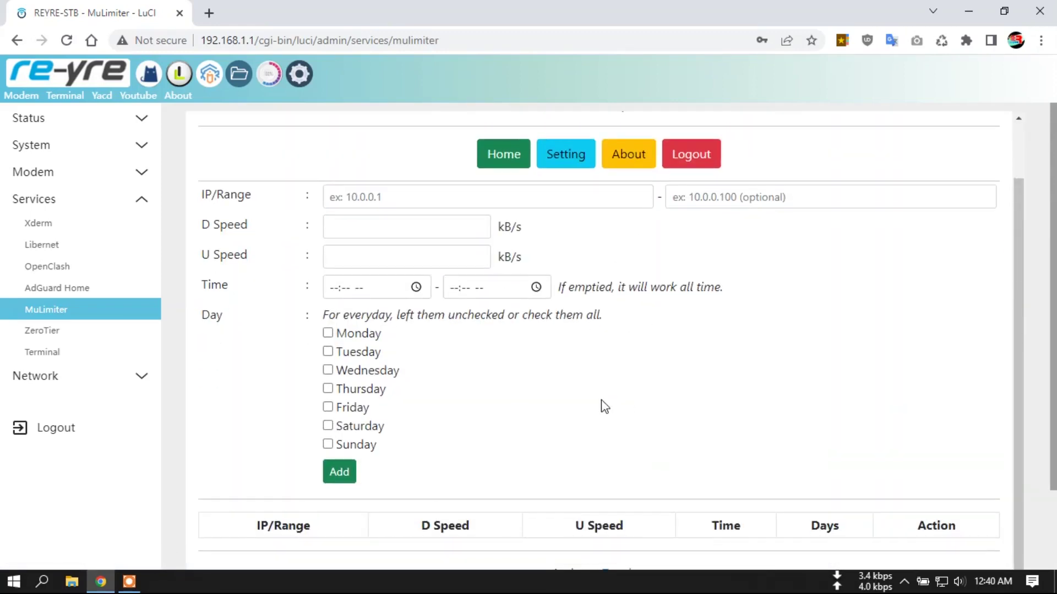
Step: Open the Windows network adapter list from the network settings and close the Settings window
left_click(941, 582)
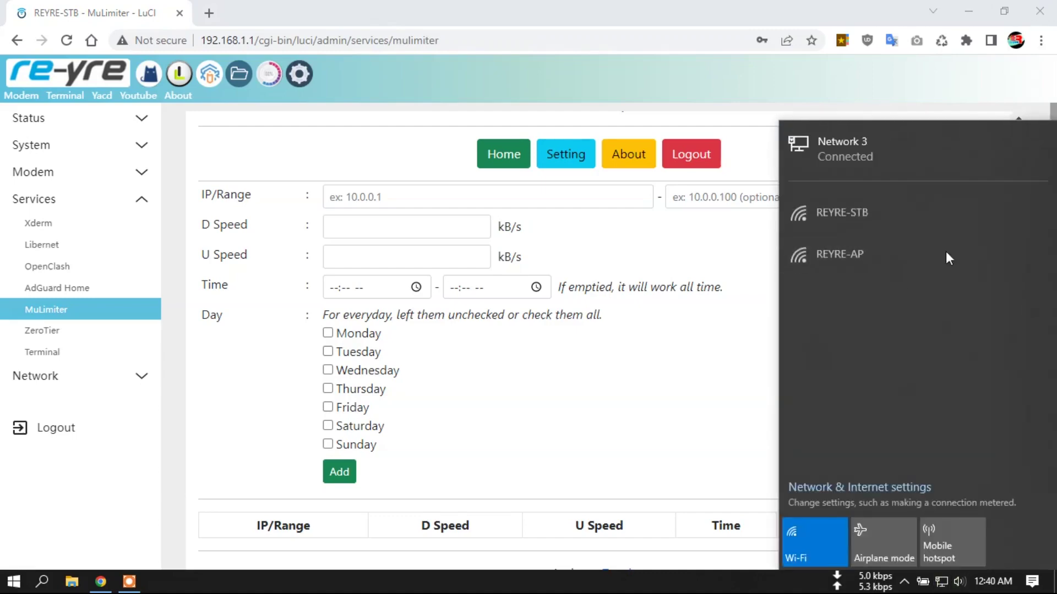
left_click(887, 488)
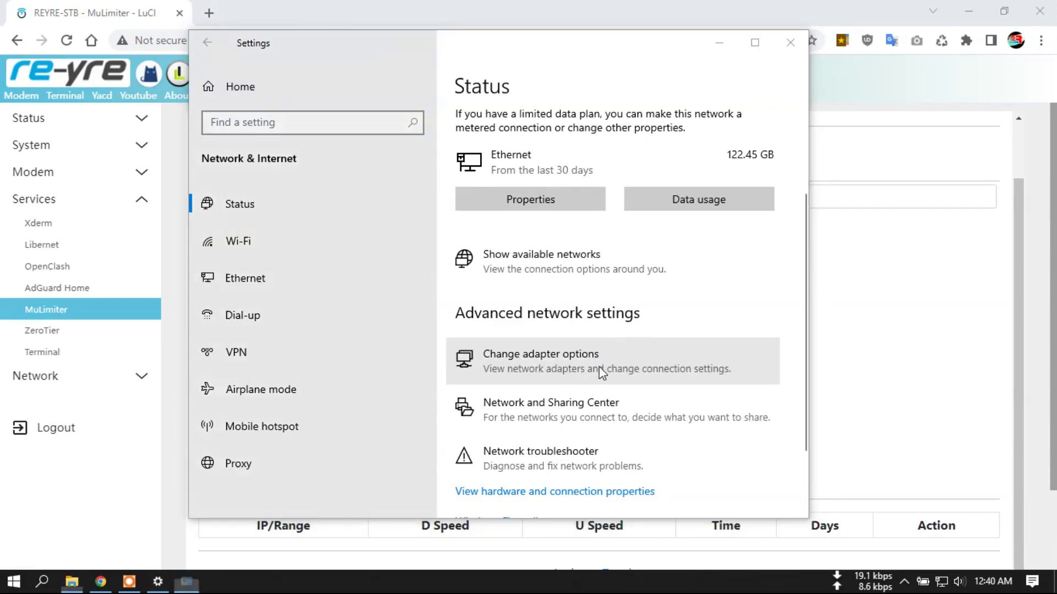
left_click(598, 366)
left_click(785, 42)
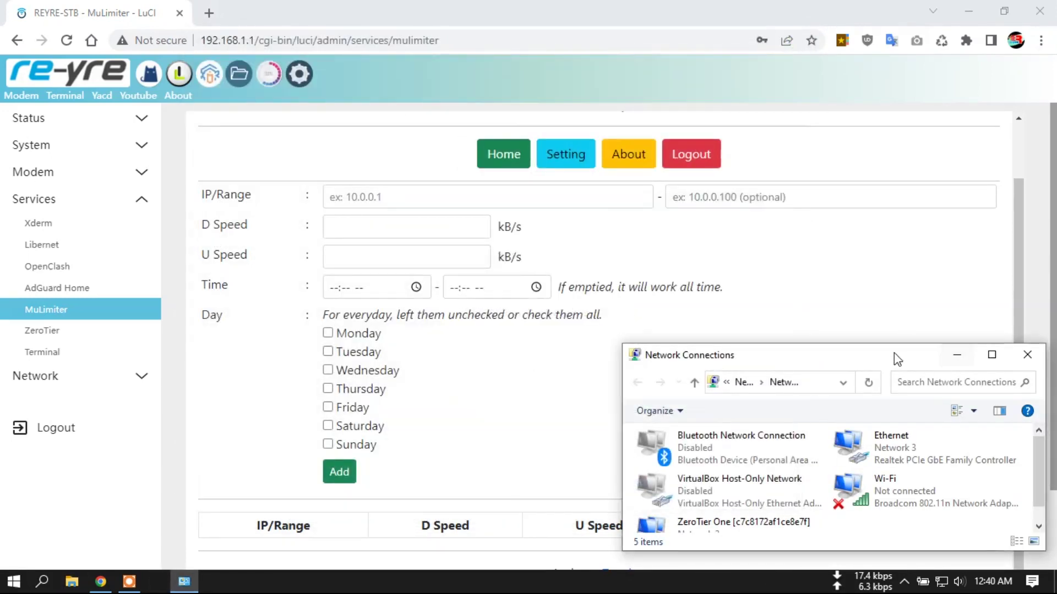
left_click_drag(894, 352, 892, 330)
Step: Check the Ethernet adapter's connection details for the computer's IPv4 address, and close its status dialogs
right_click(897, 438)
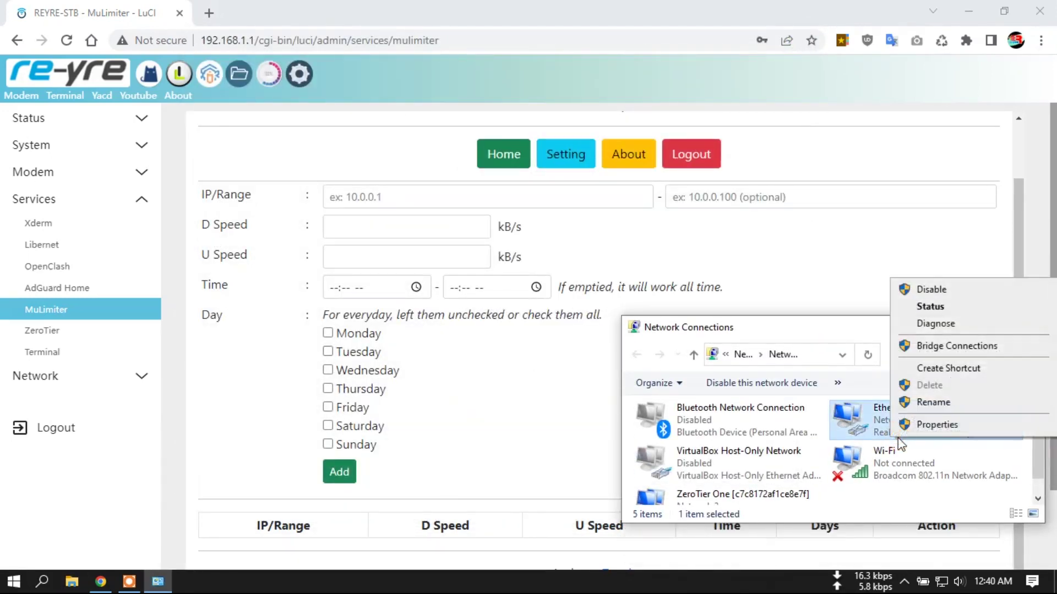
left_click(966, 307)
left_click(441, 281)
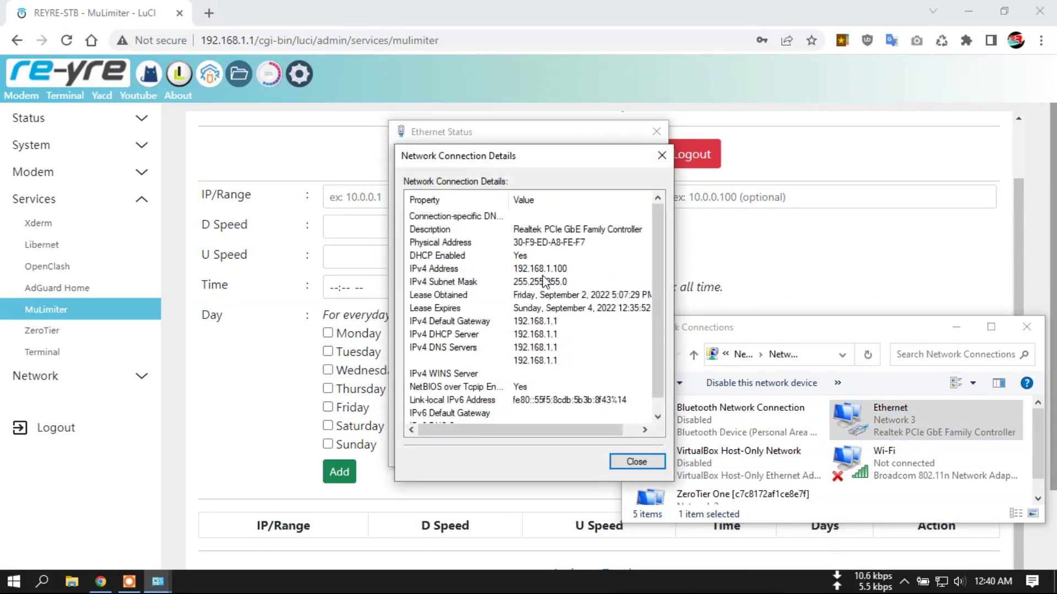
left_click(636, 463)
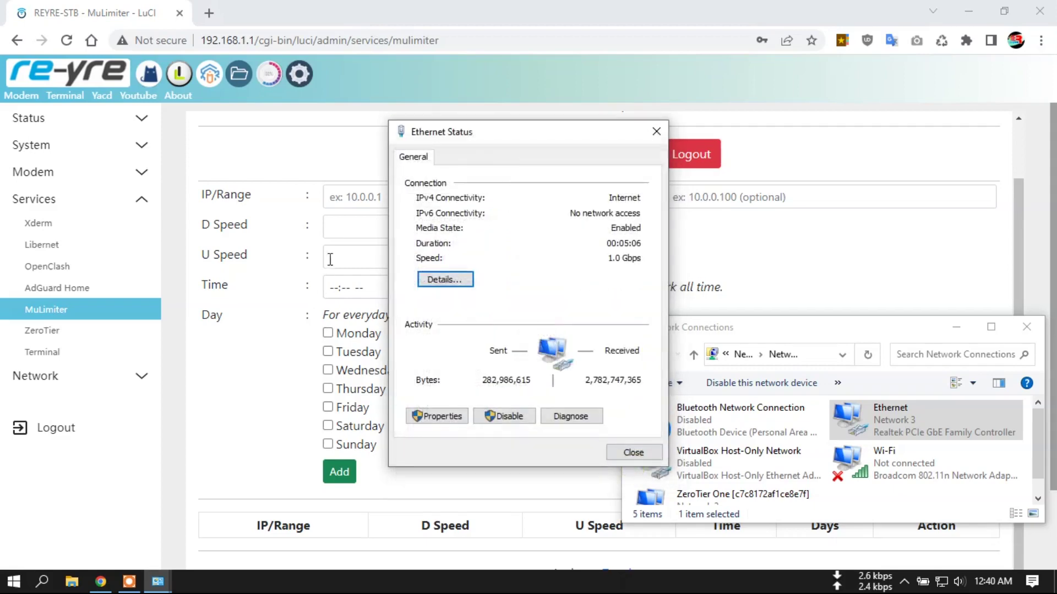
left_click(449, 279)
left_click(641, 462)
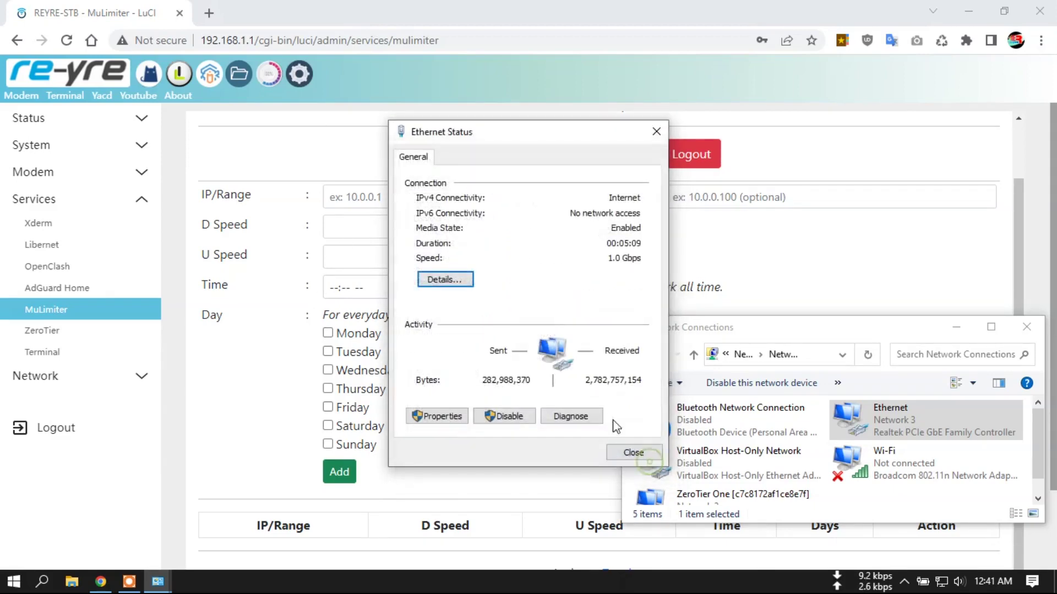
left_click(633, 452)
Step: Add a bandwidth limit for 192.168.1.100 with 200 kB/s download and 50 kB/s upload, leaving time and days empty
left_click(364, 197)
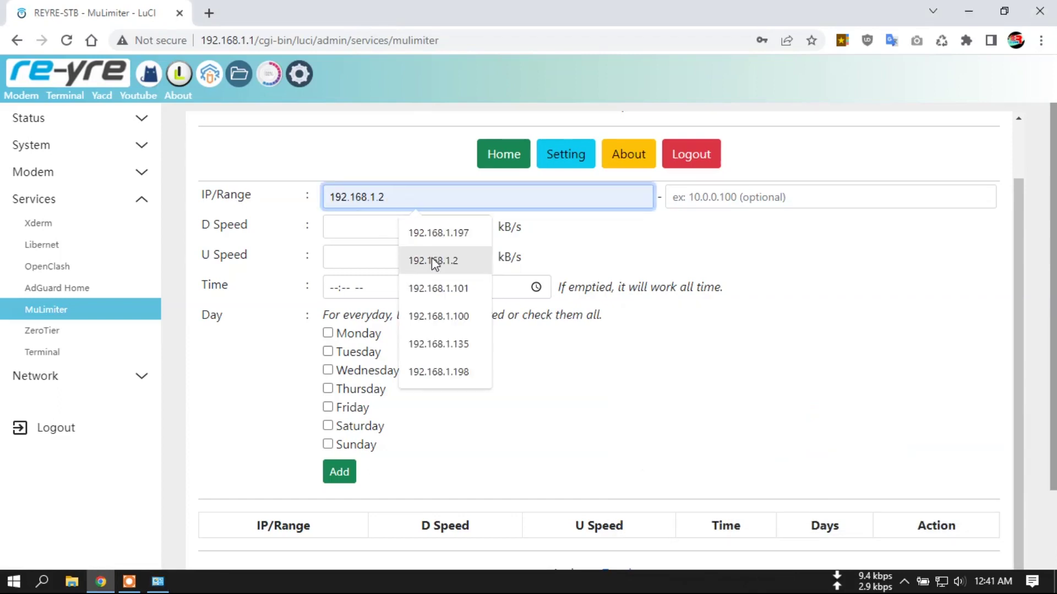
left_click(432, 315)
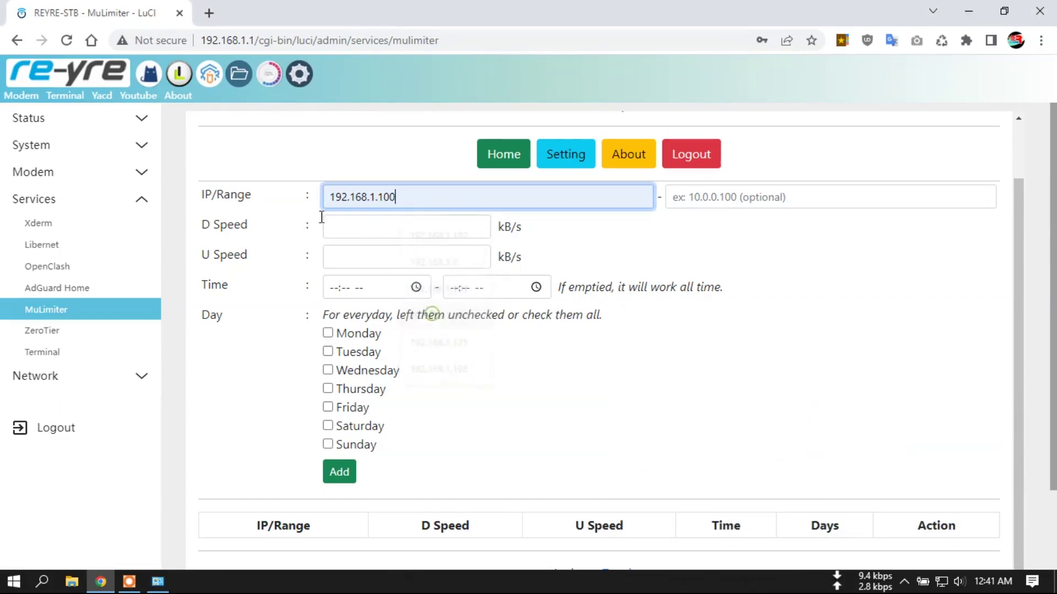
left_click(379, 229)
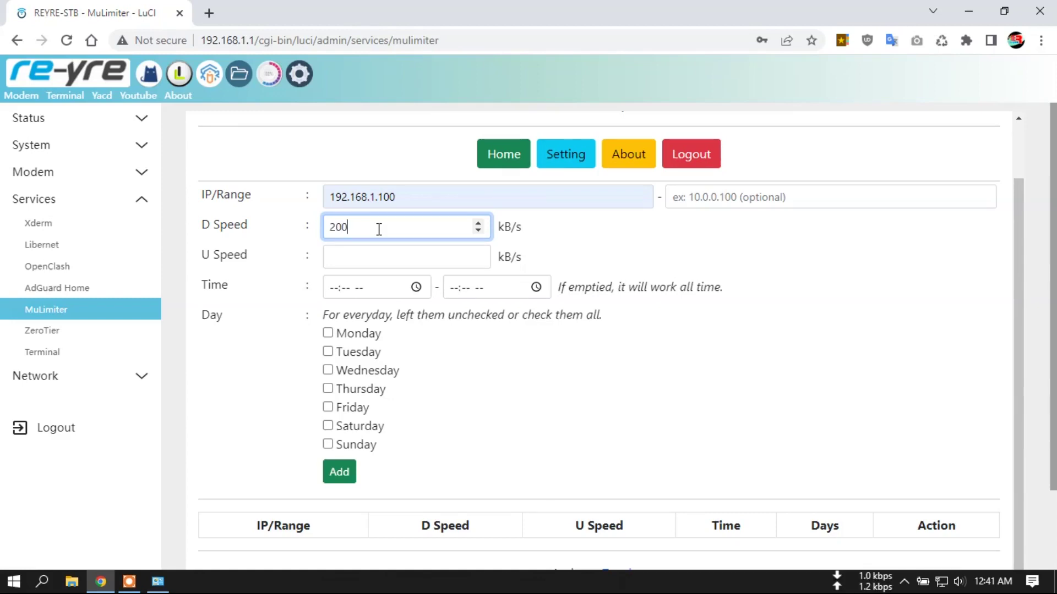
left_click(365, 257)
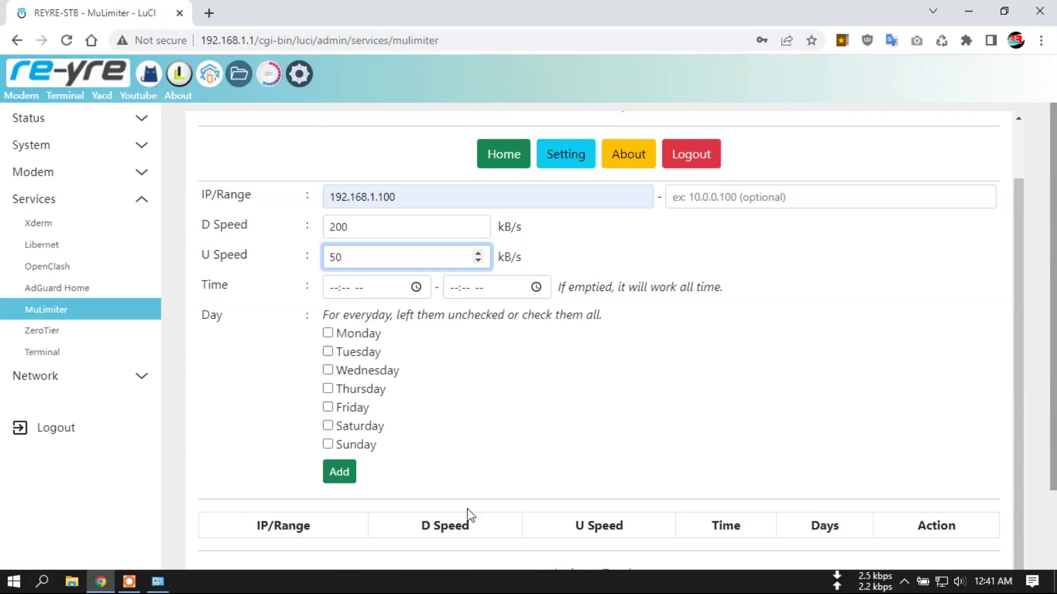
left_click(329, 469)
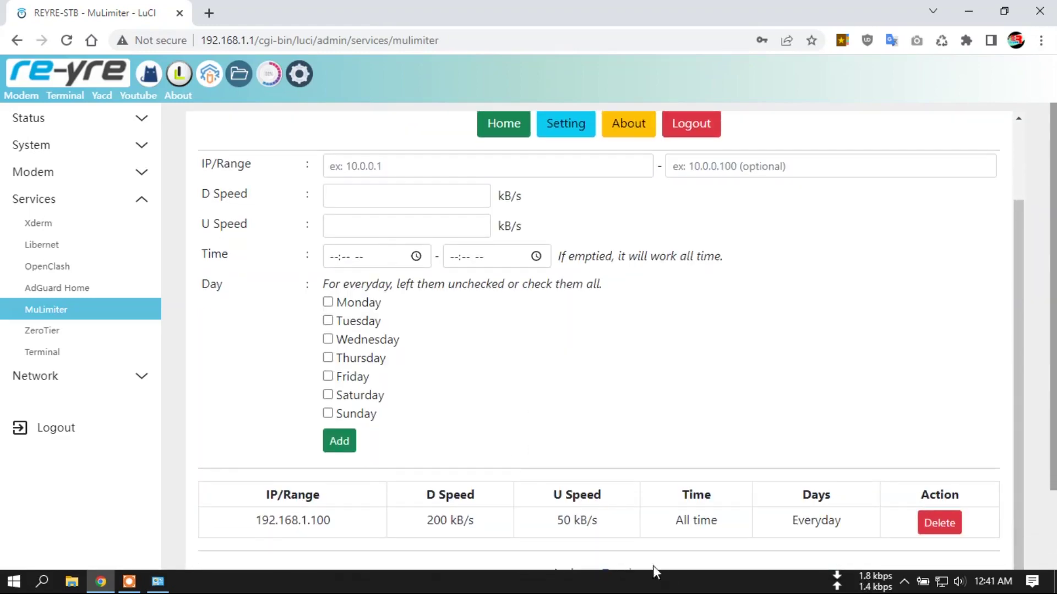
Step: Open the bookmarked Speedtest by Ookla site in a new browser tab and start a speed test
key("ctrl+t")
left_click(842, 40)
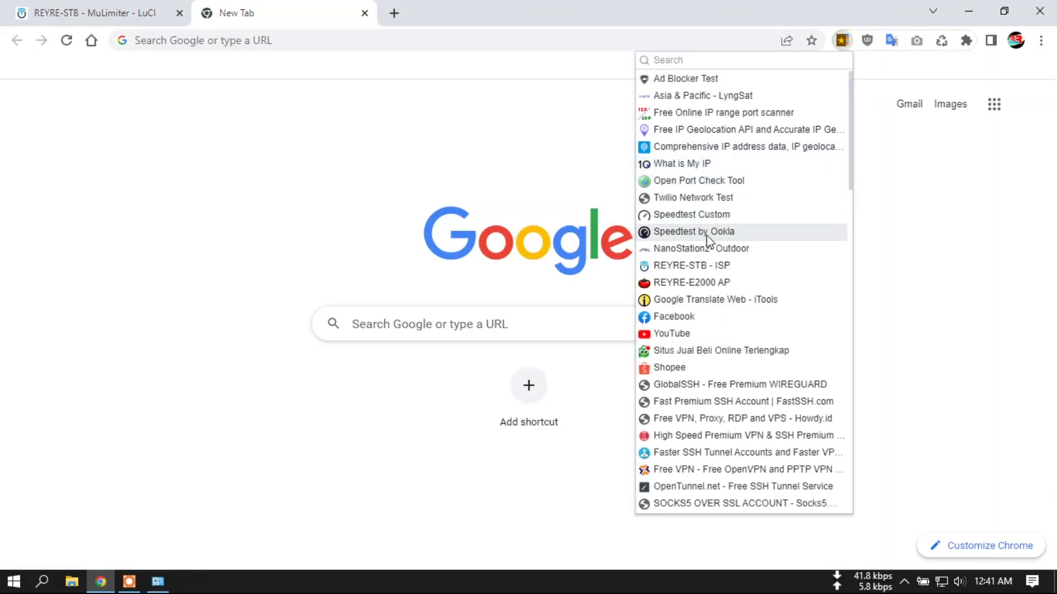
left_click(707, 236)
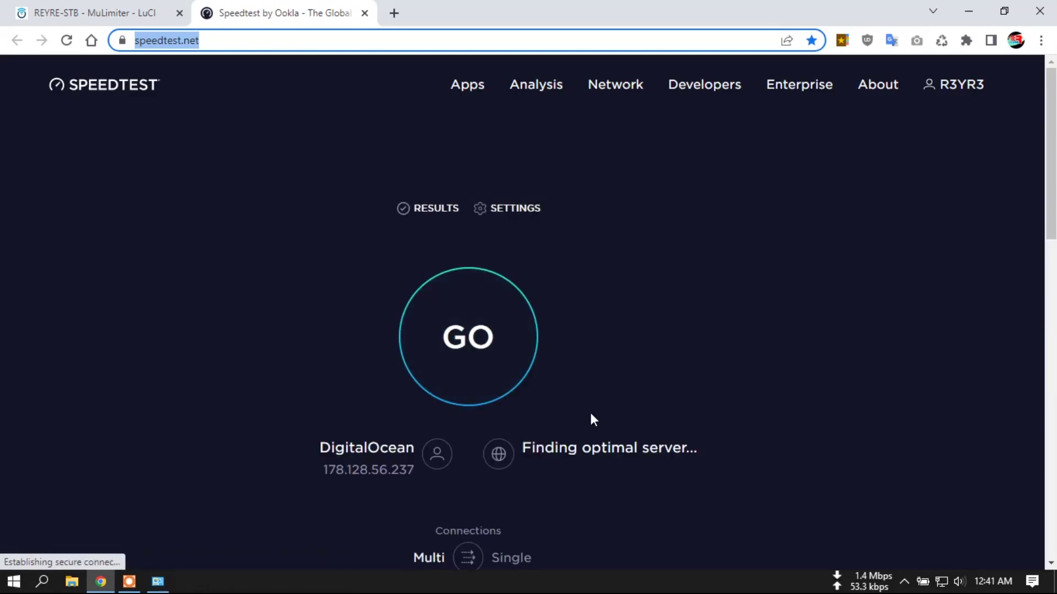
left_click(479, 355)
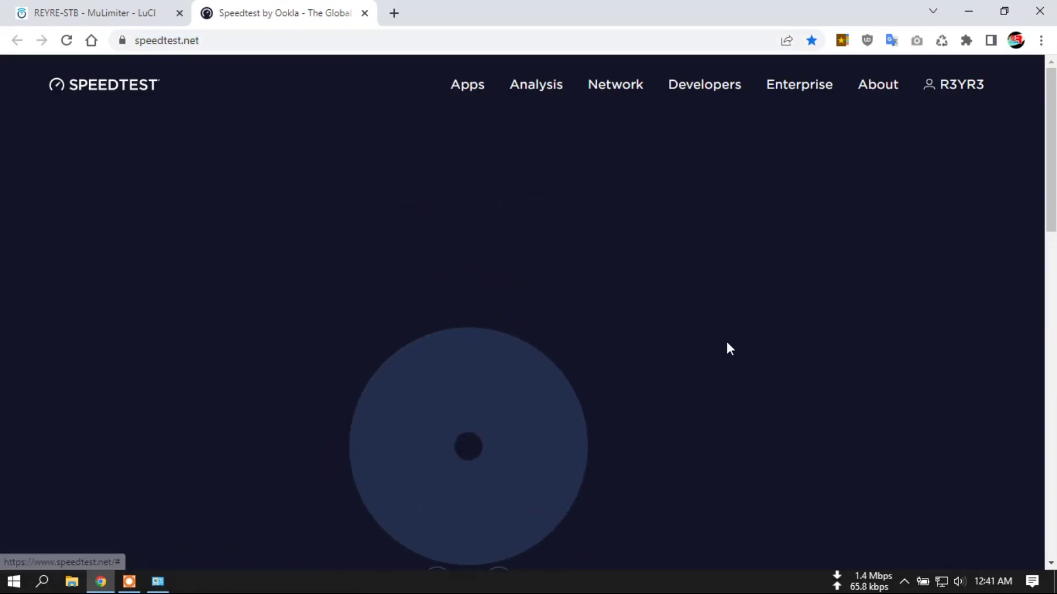